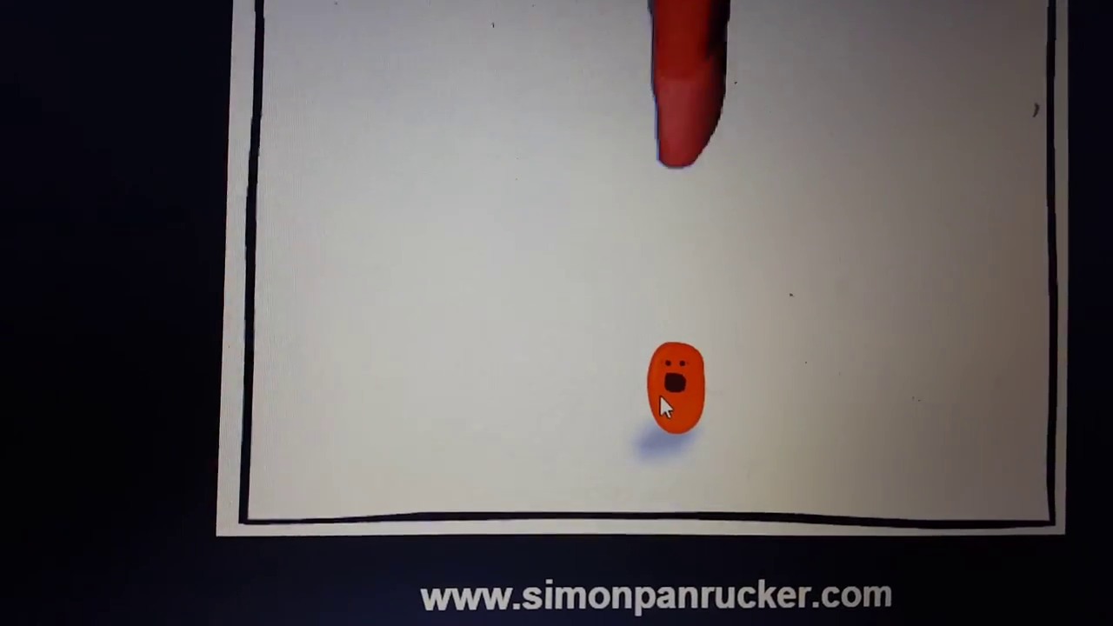
- Crush the standing bean flat so three flattened beans line the bottom
click(659, 394)
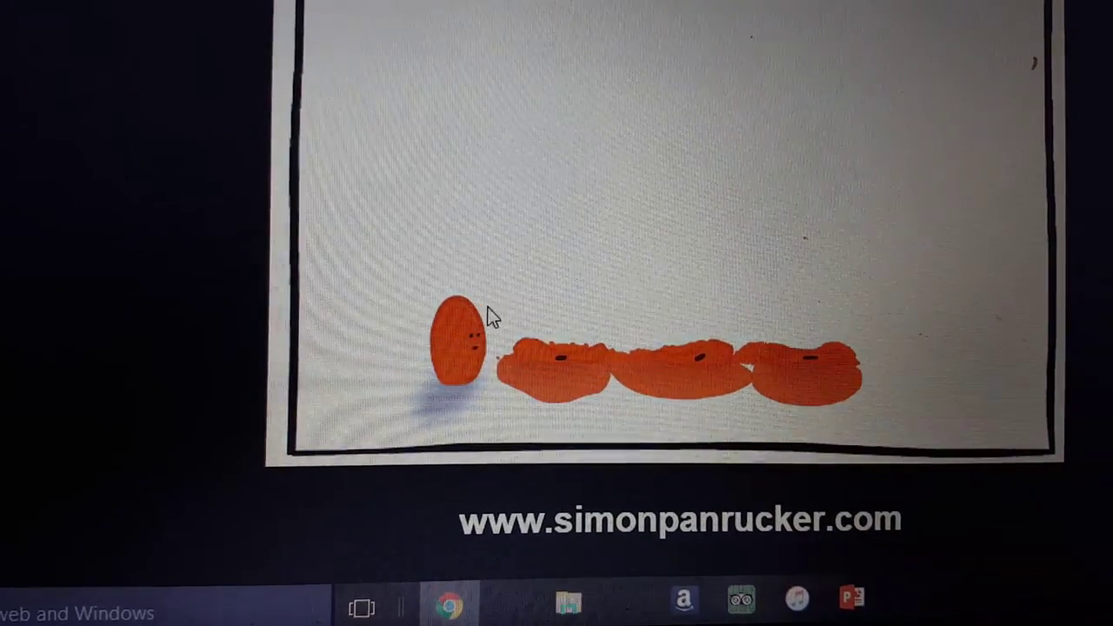
- Poke the standing bean to make it scream, then squash the next bean onto the pile
click(482, 343)
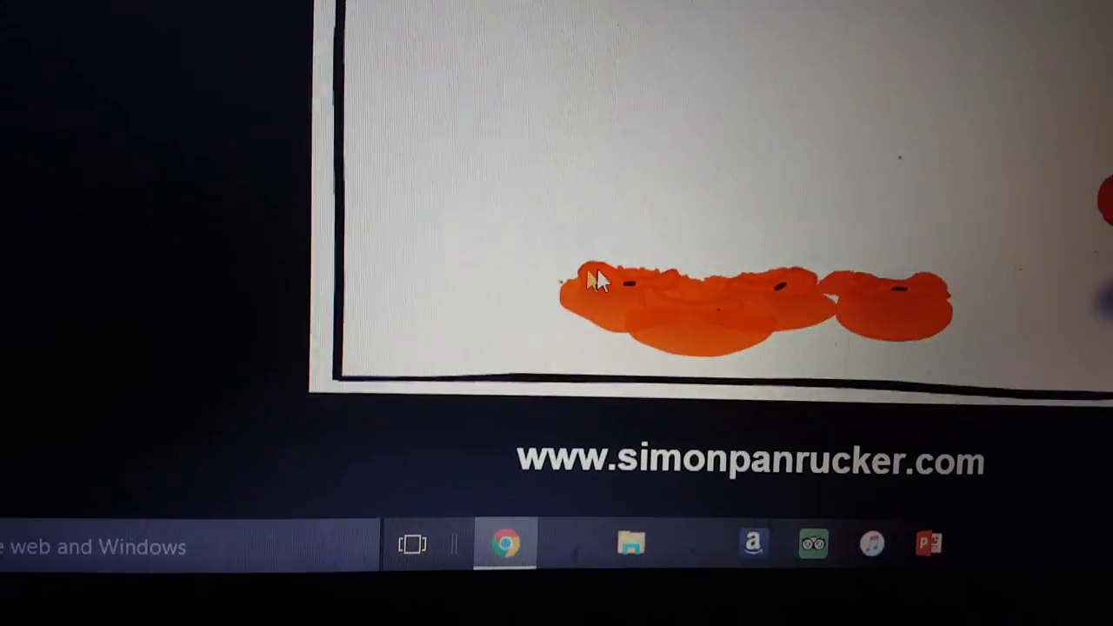
click(596, 278)
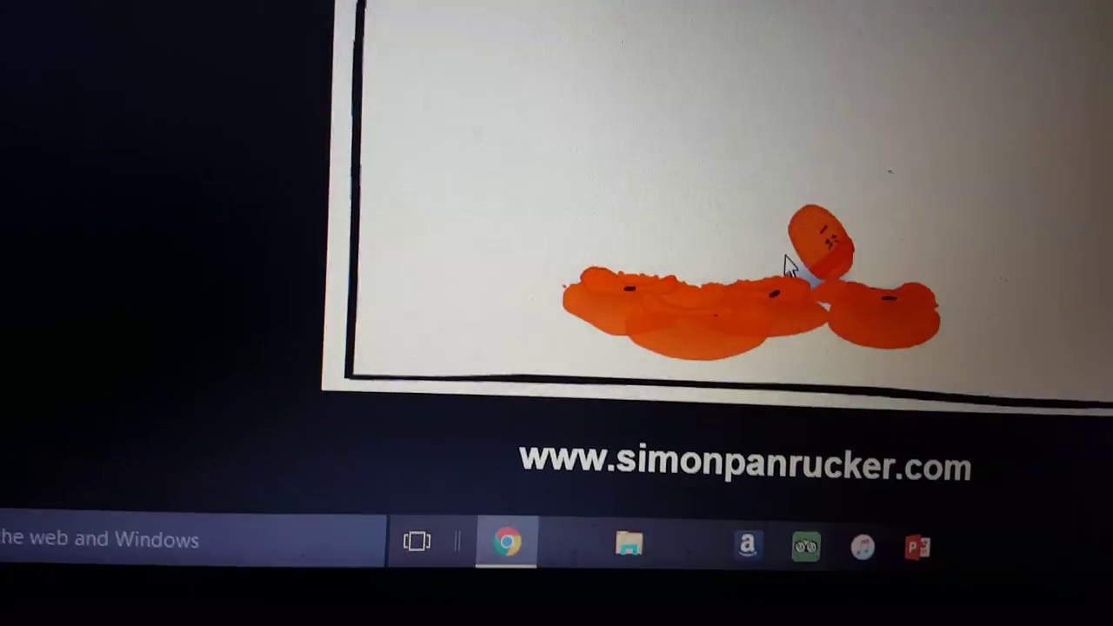